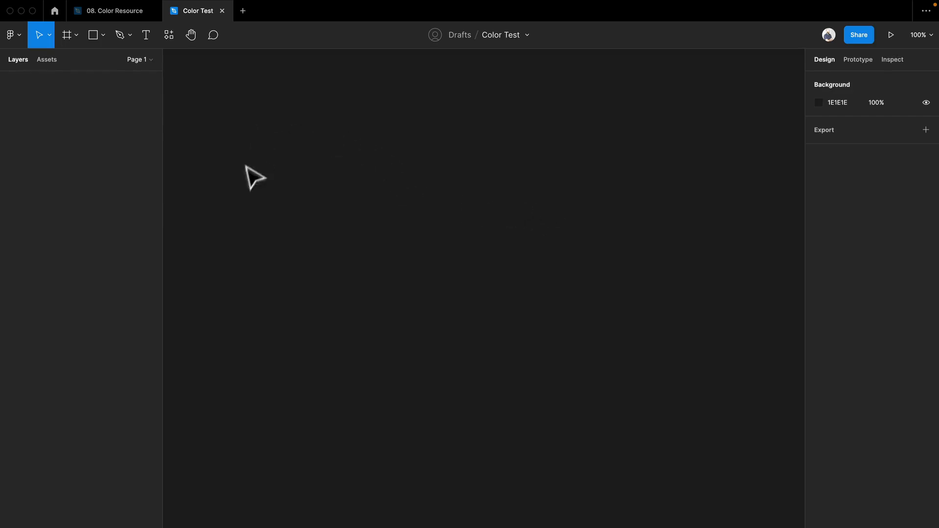
# Draw a square about 291 × 291 on the empty canvas and view the available color sources for its fill.
pyautogui.press('r')
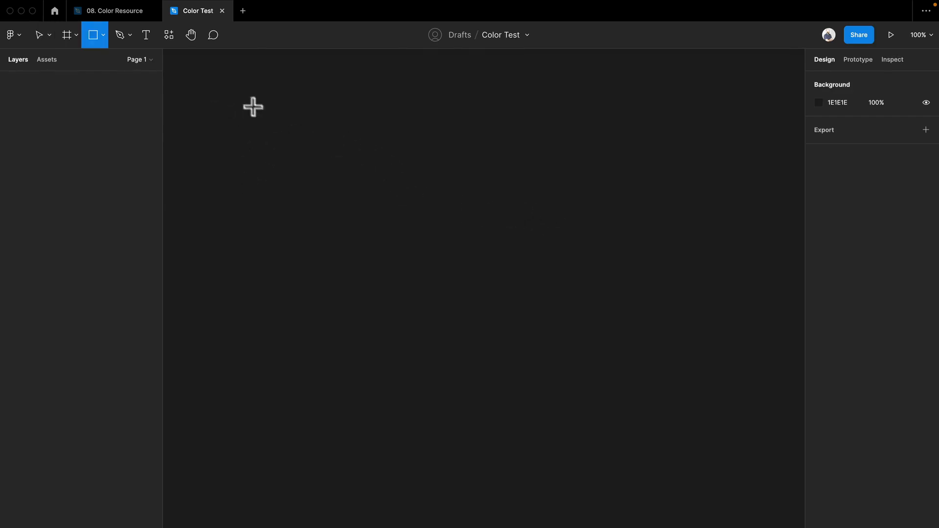
pyautogui.moveTo(256, 111); pyautogui.dragTo(418, 273)
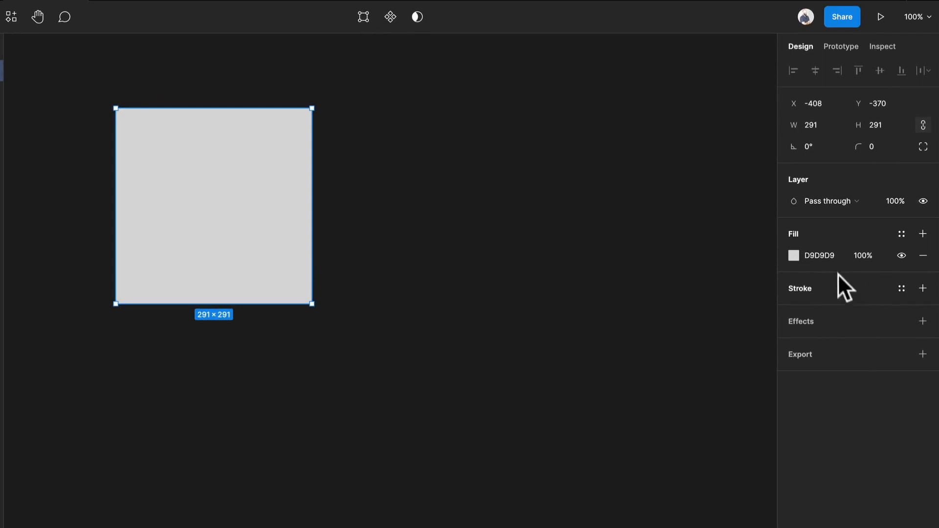
pyautogui.click(793, 255)
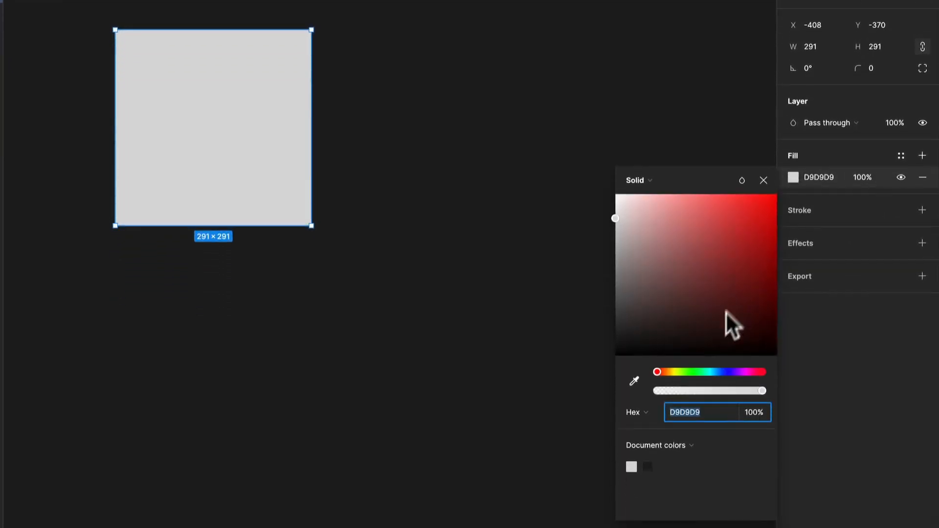
pyautogui.click(682, 444)
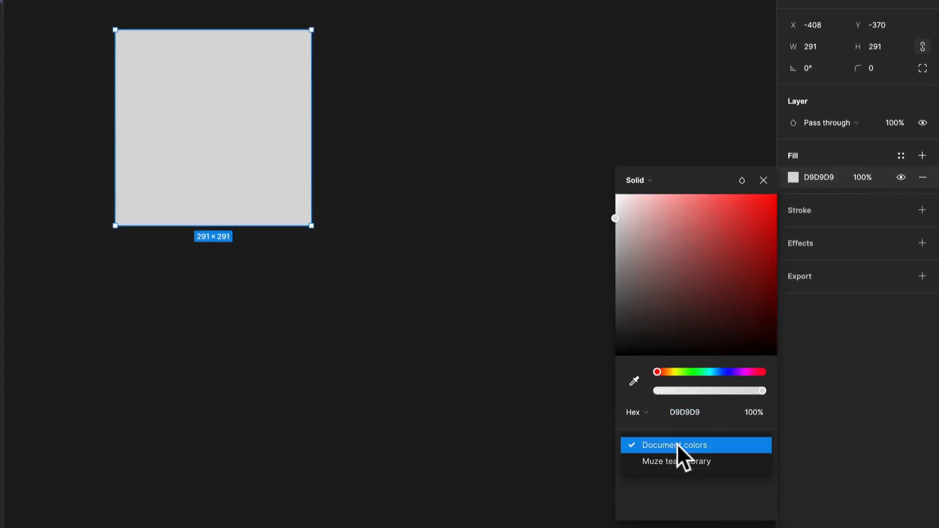
pyautogui.click(694, 427)
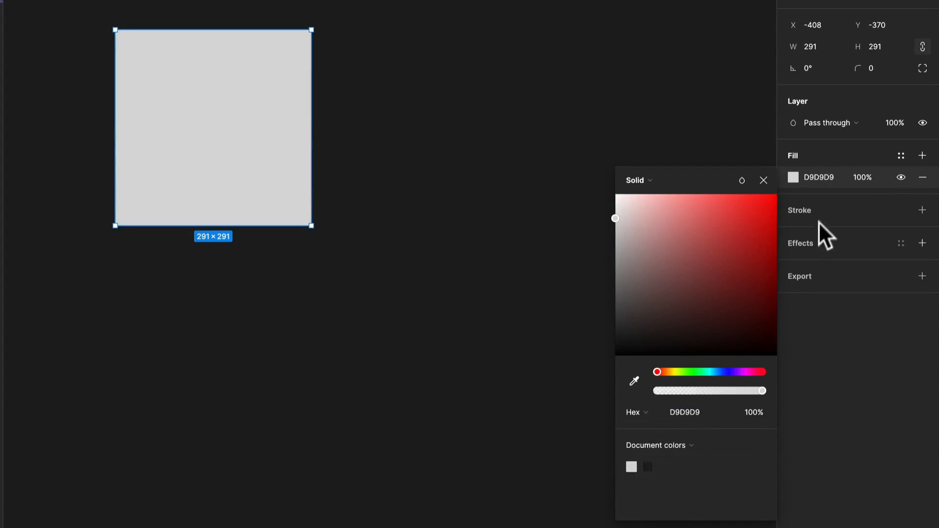
# Add an inside stroke to the square, colored red FF0000 with a thickness of 26.
pyautogui.click(916, 211)
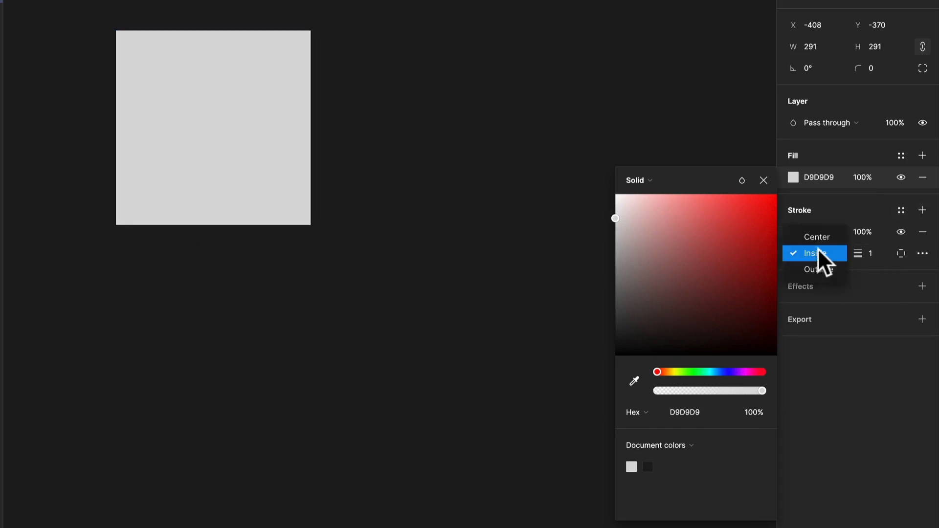
pyautogui.click(826, 250)
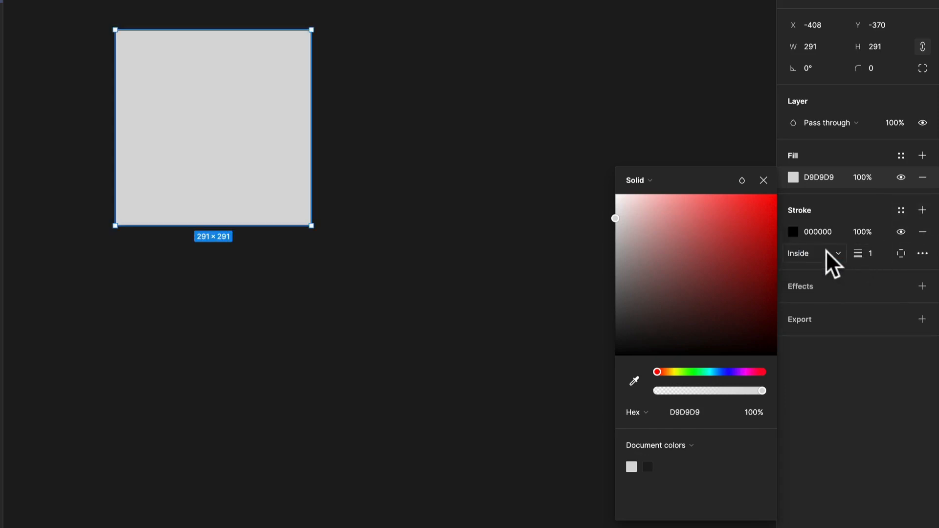
pyautogui.click(793, 232)
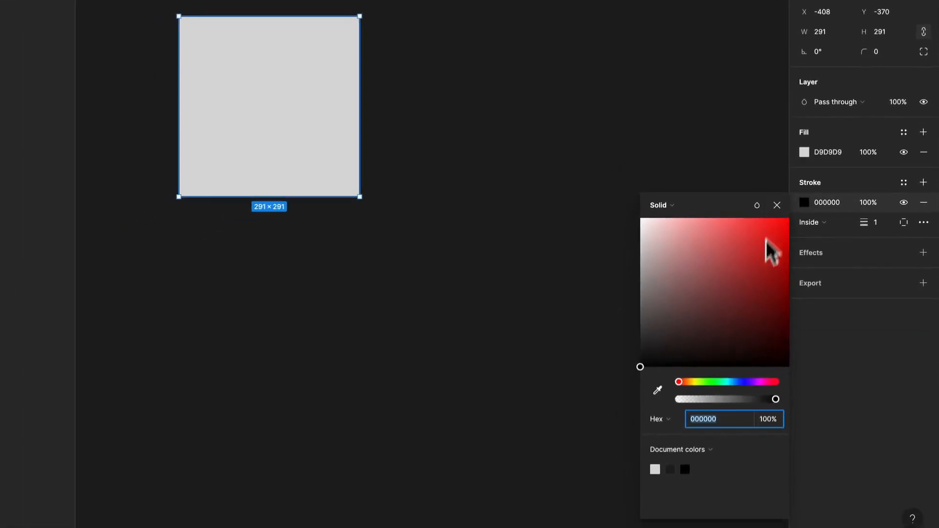
pyautogui.click(758, 290)
pyautogui.moveTo(778, 259)
pyautogui.mouseDown()
pyautogui.moveTo(792, 221)
pyautogui.moveTo(813, 209)
pyautogui.moveTo(852, 231)
pyautogui.moveTo(898, 231)
pyautogui.moveTo(840, 204)
pyautogui.mouseUp()
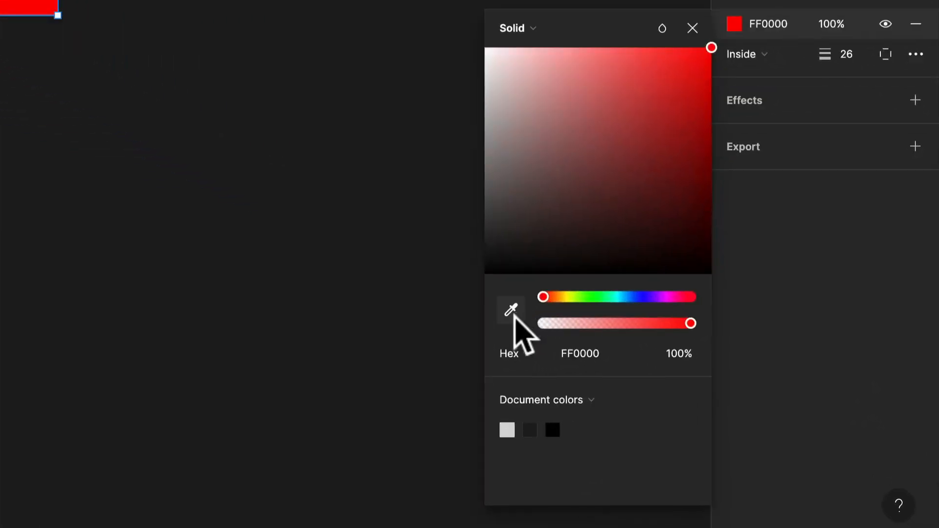
# Recolor the square's stroke to the canvas background color 1E1E1E by sampling it with the eyedropper.
pyautogui.click(515, 314)
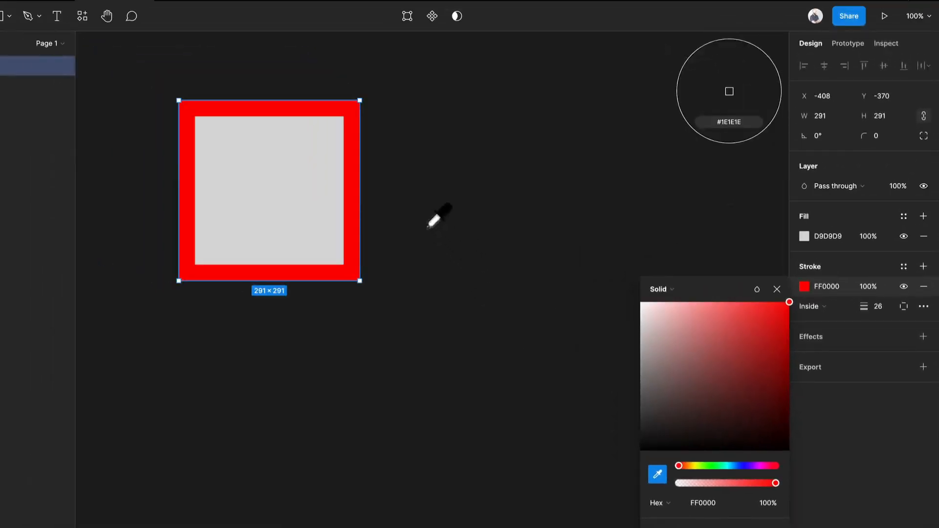
pyautogui.click(442, 221)
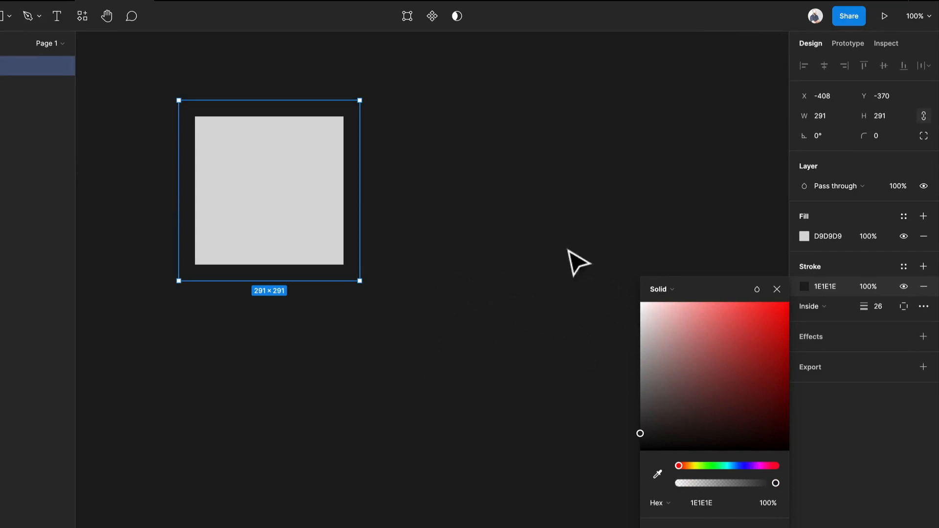
pyautogui.click(503, 215)
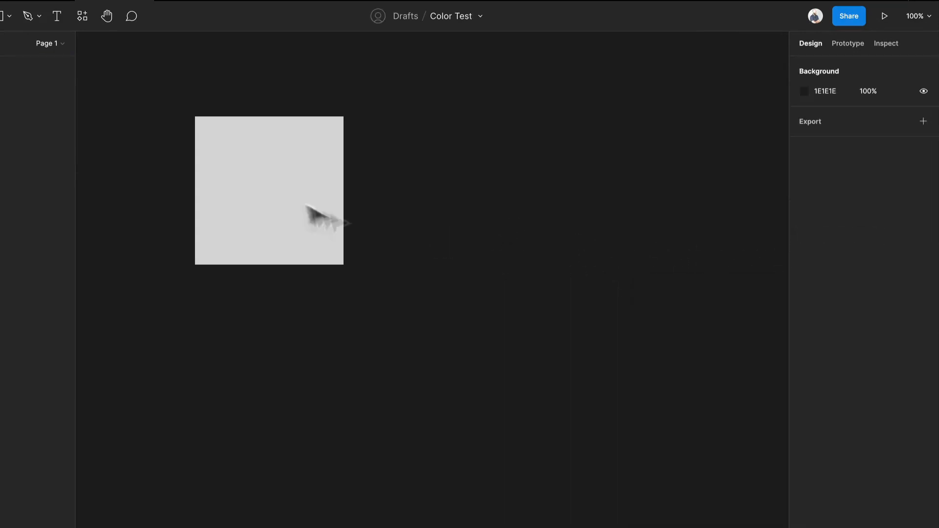
# Add a separate 100 × 100 square beside the large one and fill it with pure red FF0000.
pyautogui.click(298, 201)
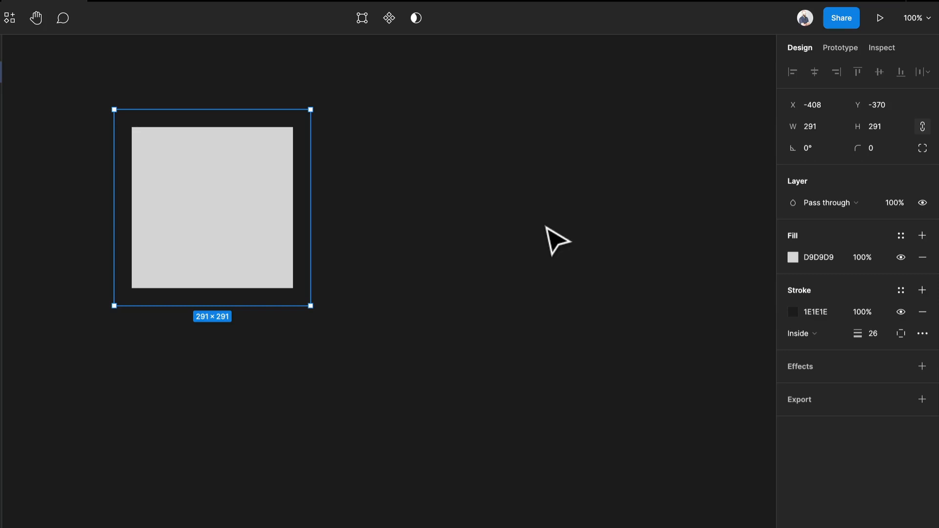
pyautogui.press('i')
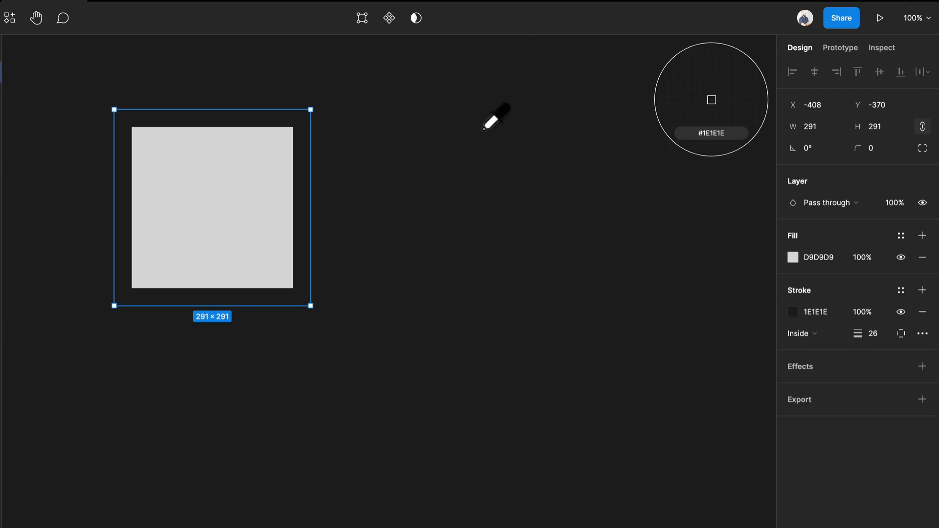
pyautogui.press('r')
pyautogui.click(448, 124)
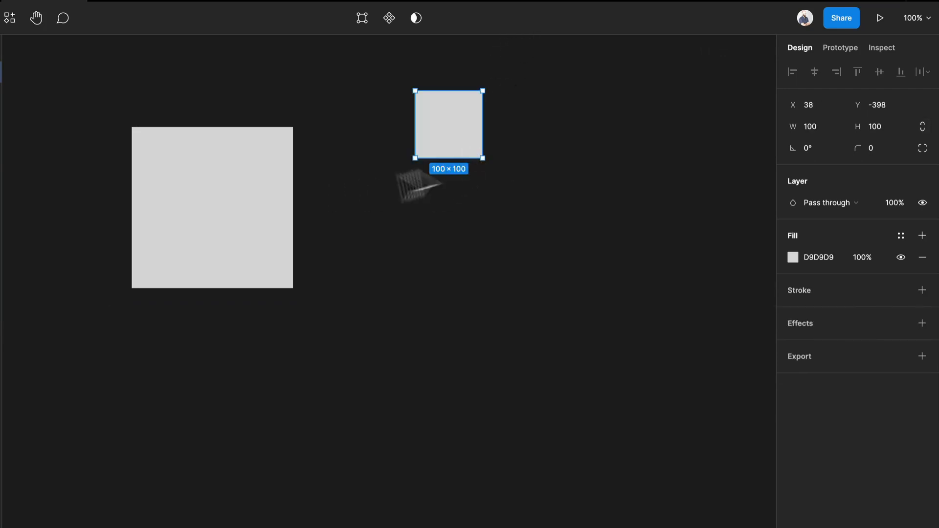
pyautogui.moveTo(483, 156); pyautogui.dragTo(538, 200)
pyautogui.click(793, 257)
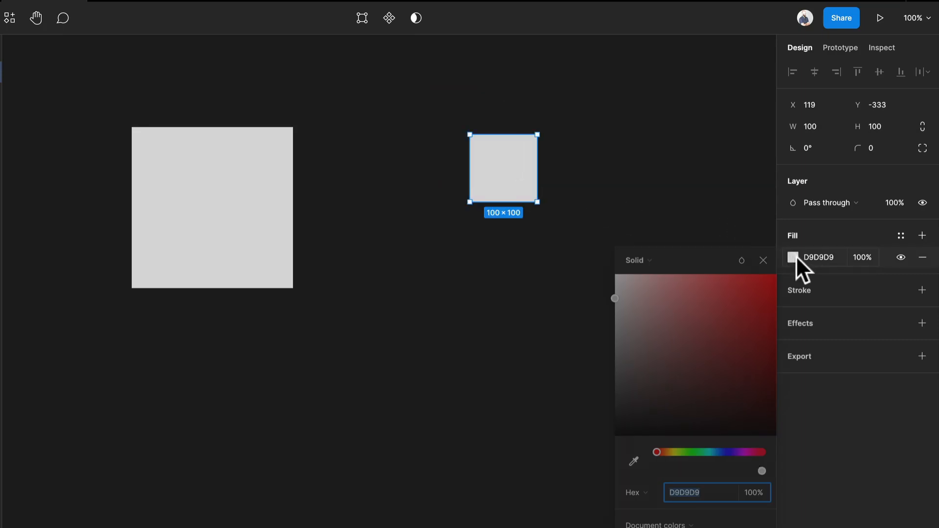
pyautogui.moveTo(763, 289); pyautogui.dragTo(781, 268)
pyautogui.click(570, 222)
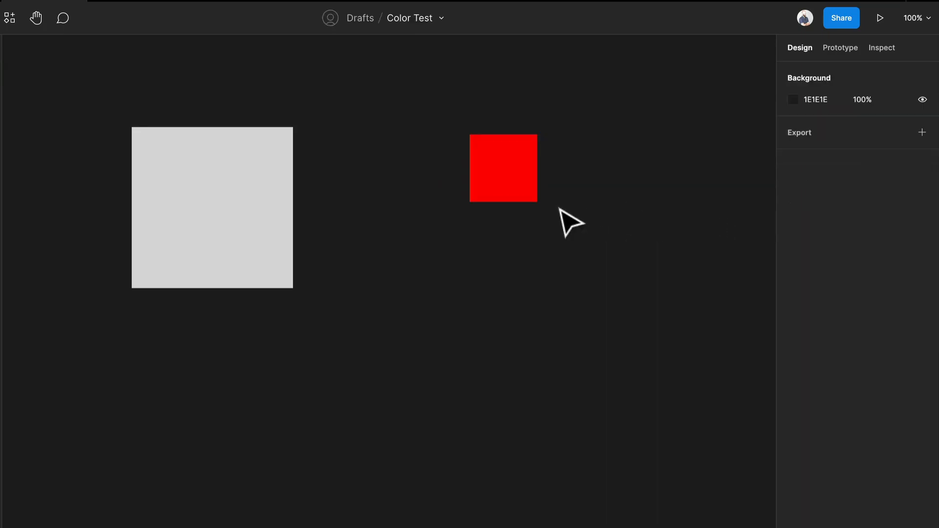
# Fill the large square with the small square's red, FF0000, by sampling it with the eyedropper.
pyautogui.click(223, 206)
pyautogui.press('i')
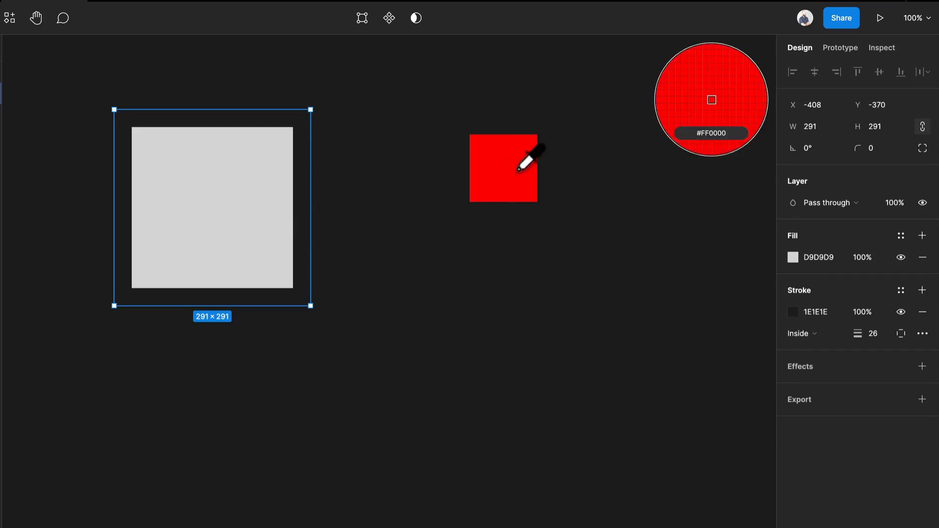
pyautogui.click(510, 155)
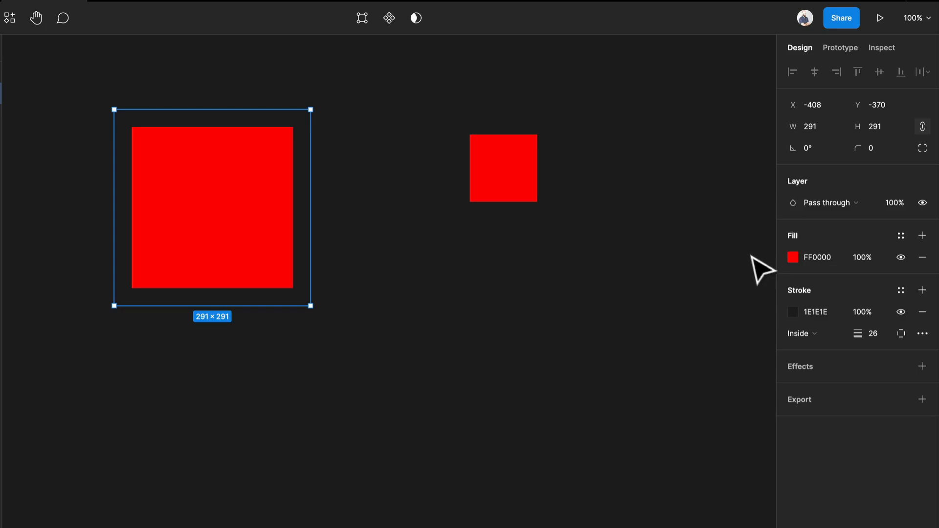
# Change the large square's fill to a linear gradient fading from red to transparent, and remove its stroke.
pyautogui.click(792, 256)
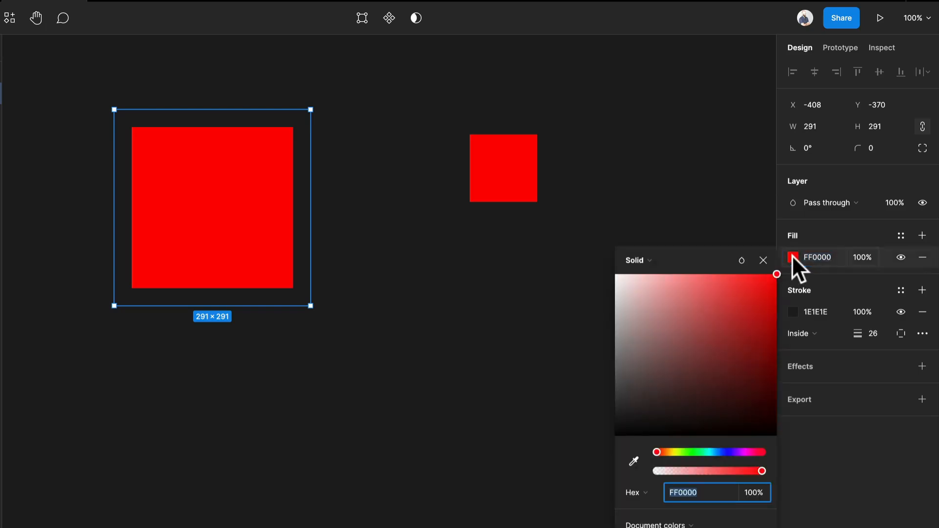
pyautogui.click(644, 262)
pyautogui.click(650, 272)
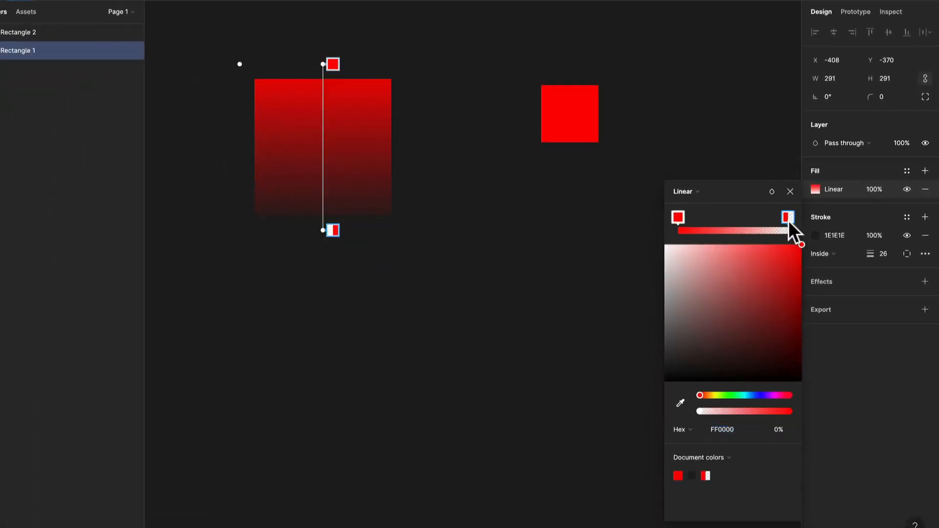
pyautogui.moveTo(788, 221)
pyautogui.mouseDown()
pyautogui.moveTo(720, 219)
pyautogui.moveTo(788, 230)
pyautogui.mouseUp()
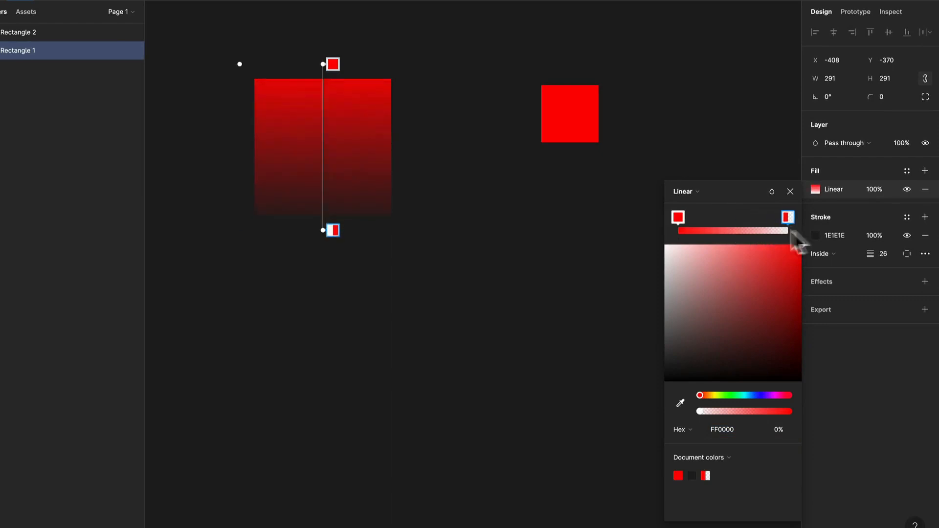
pyautogui.click(924, 236)
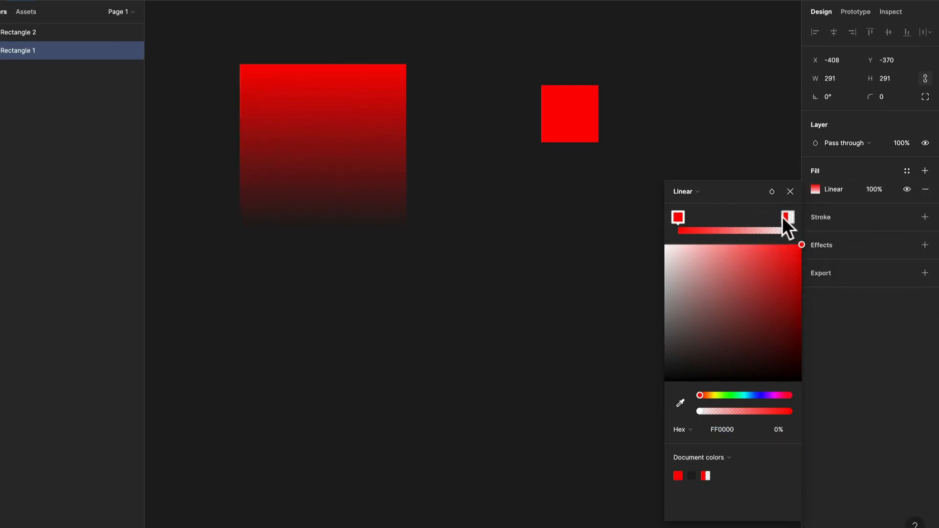
# Reposition the linear gradient's start point and width handle on the large square, leaving the start near the upper edge.
pyautogui.moveTo(788, 218)
pyautogui.mouseDown()
pyautogui.moveTo(720, 217)
pyautogui.moveTo(789, 219)
pyautogui.mouseUp()
pyautogui.click(844, 189)
pyautogui.click(819, 190)
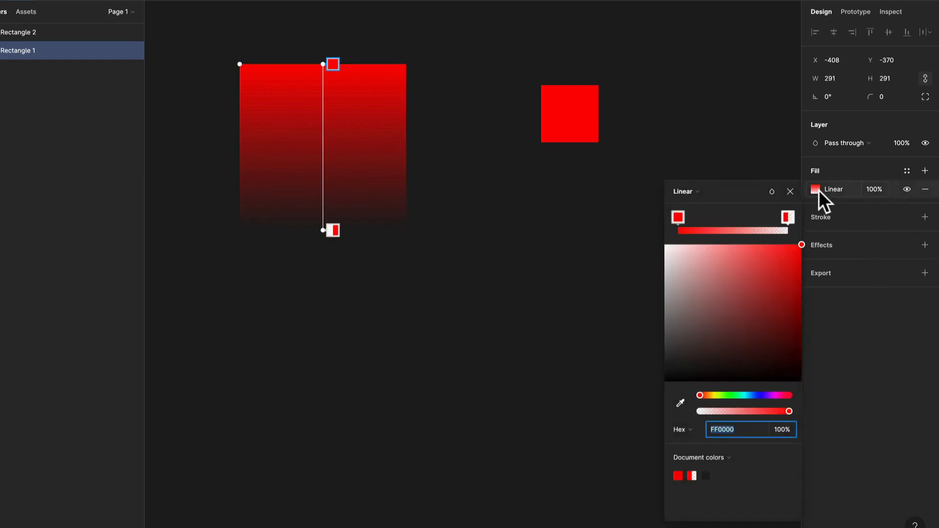
pyautogui.moveTo(324, 63); pyautogui.dragTo(362, 118)
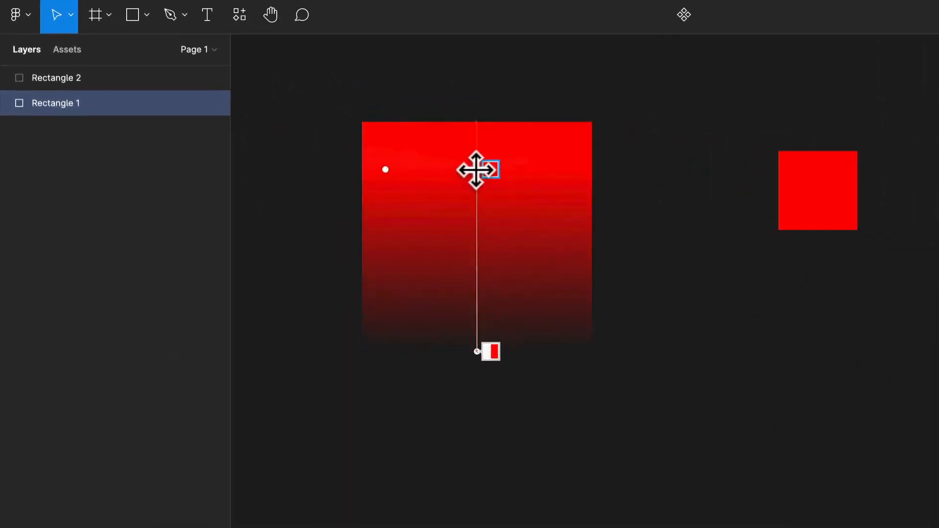
pyautogui.moveTo(476, 170); pyautogui.dragTo(473, 169)
pyautogui.moveTo(385, 169); pyautogui.dragTo(368, 186)
pyautogui.moveTo(474, 166); pyautogui.dragTo(477, 130)
# Switch the large square's fill to a radial gradient and move its center up into the upper part of the square.
pyautogui.click(688, 227)
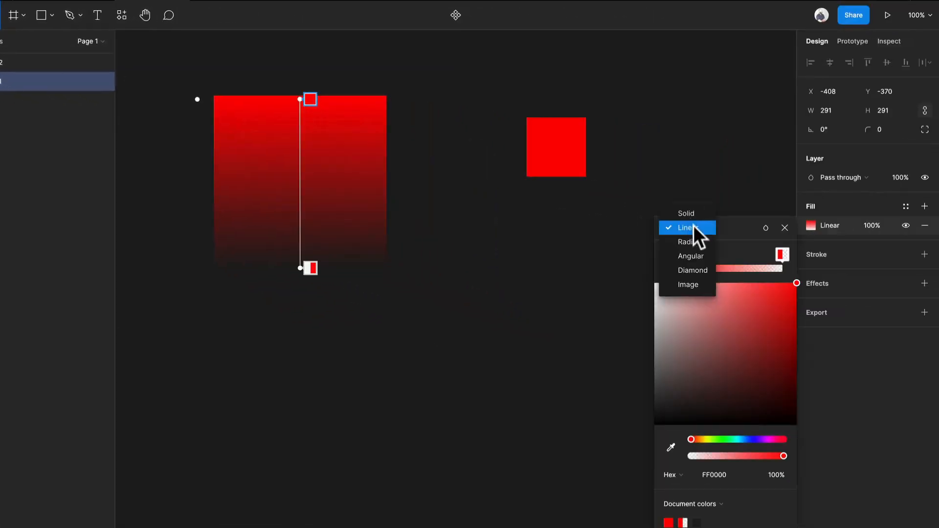
pyautogui.click(692, 241)
pyautogui.moveTo(201, 185)
pyautogui.mouseDown()
pyautogui.moveTo(255, 184)
pyautogui.moveTo(137, 184)
pyautogui.moveTo(261, 196)
pyautogui.moveTo(201, 194)
pyautogui.moveTo(259, 199)
pyautogui.moveTo(214, 194)
pyautogui.mouseUp()
pyautogui.moveTo(300, 184); pyautogui.dragTo(300, 137)
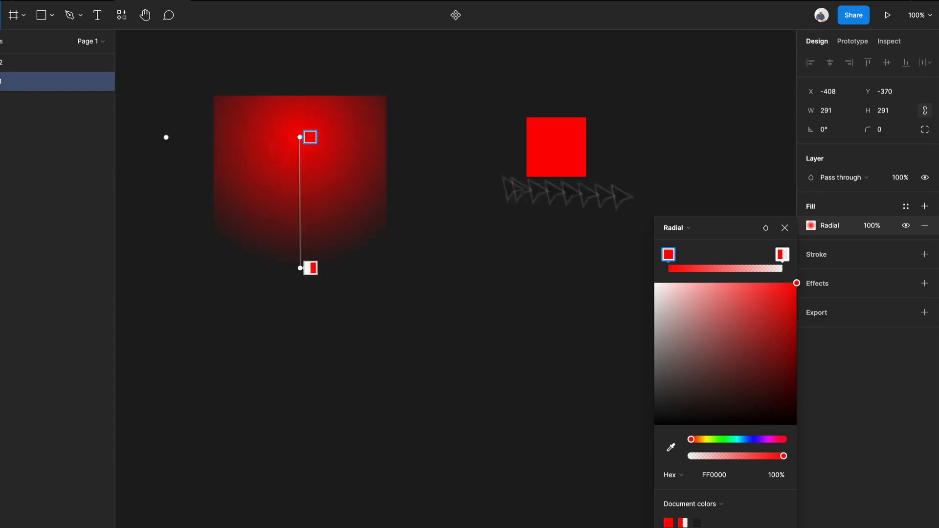
# Switch the fill to an angular gradient and add a semi-transparent orange stop about three quarters along it.
pyautogui.click(691, 229)
pyautogui.click(694, 241)
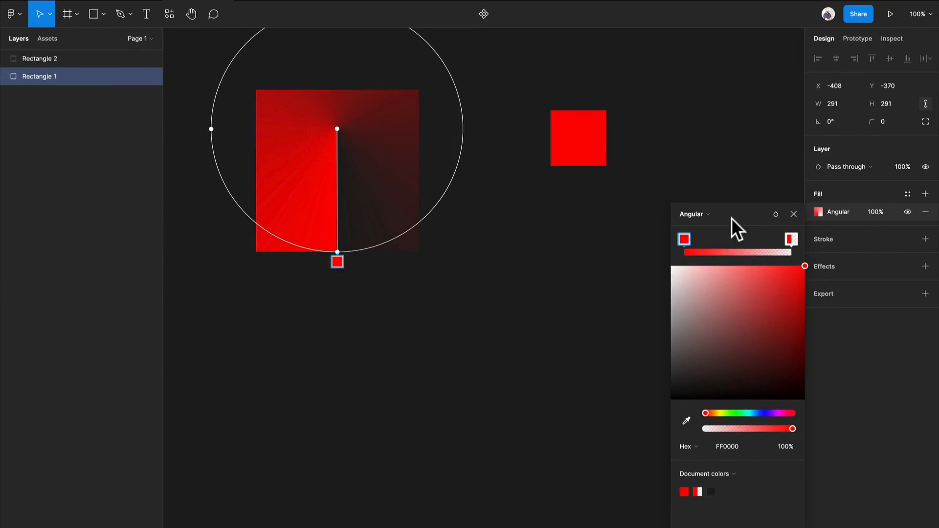
pyautogui.click(745, 240)
pyautogui.moveTo(741, 240); pyautogui.dragTo(762, 241)
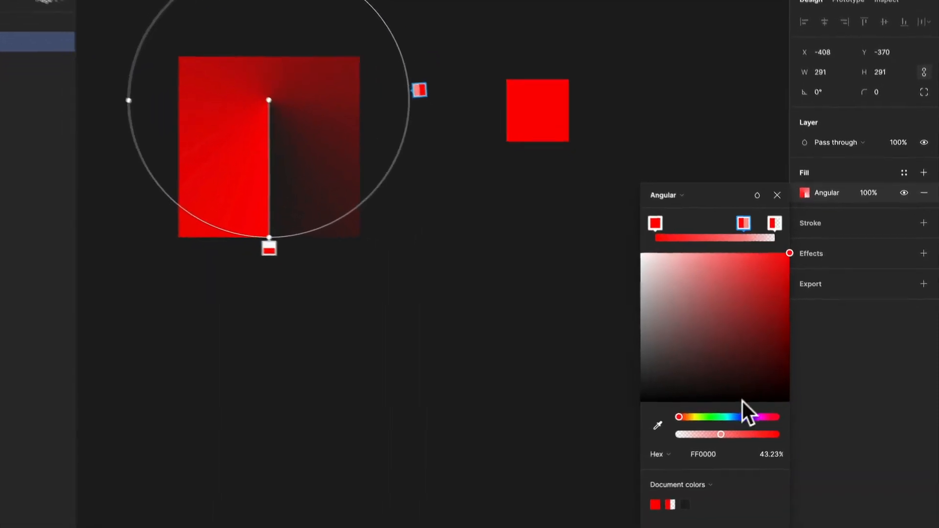
pyautogui.moveTo(661, 419); pyautogui.dragTo(666, 418)
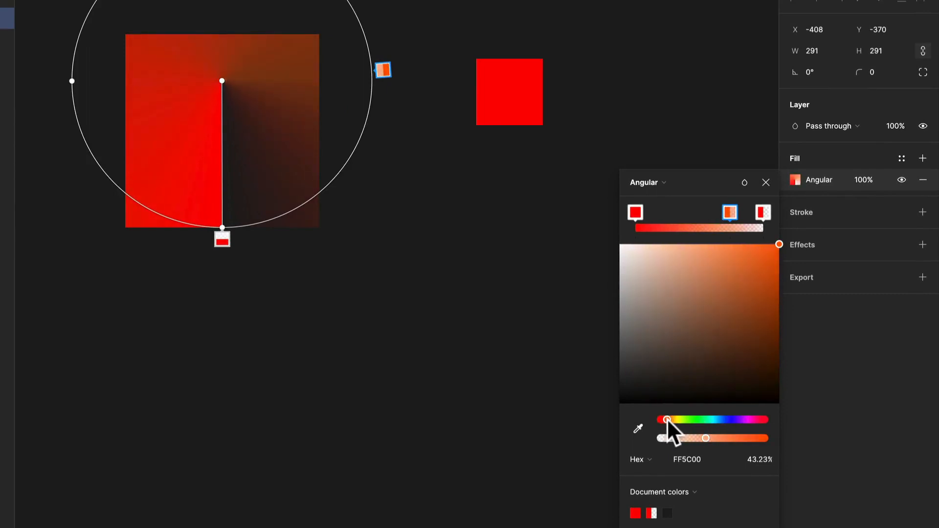
pyautogui.moveTo(752, 252); pyautogui.dragTo(747, 251)
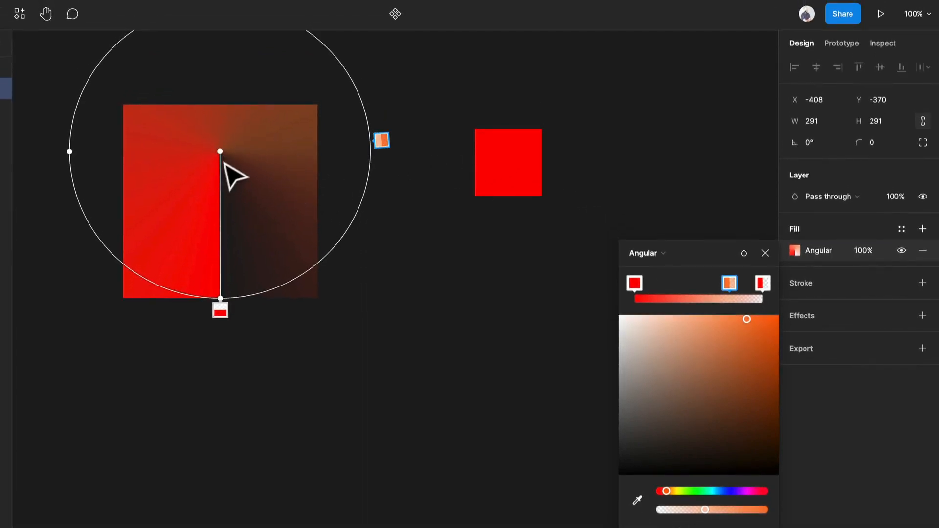
# Move the angular gradient's center toward the middle of the square and add a light yellow FFF06D stop close to the red start.
pyautogui.moveTo(220, 152); pyautogui.dragTo(216, 191)
pyautogui.click(663, 283)
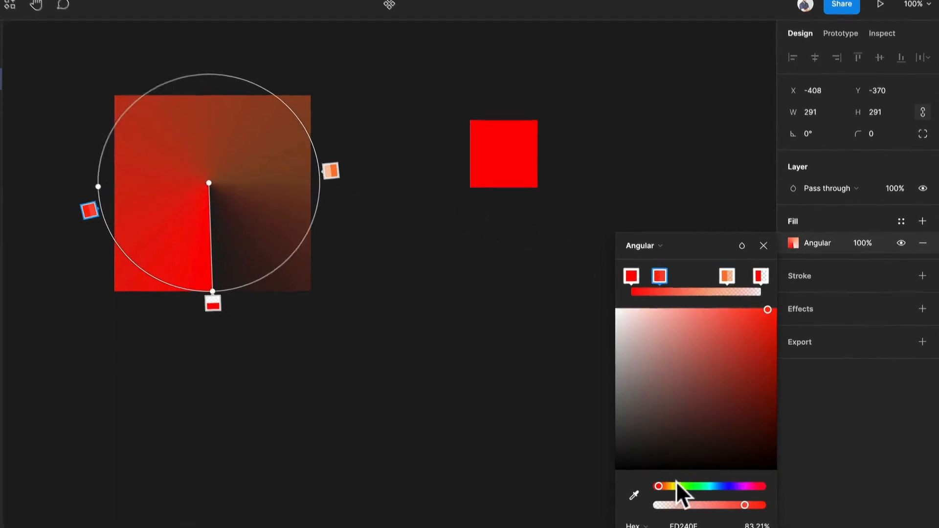
pyautogui.click(673, 491)
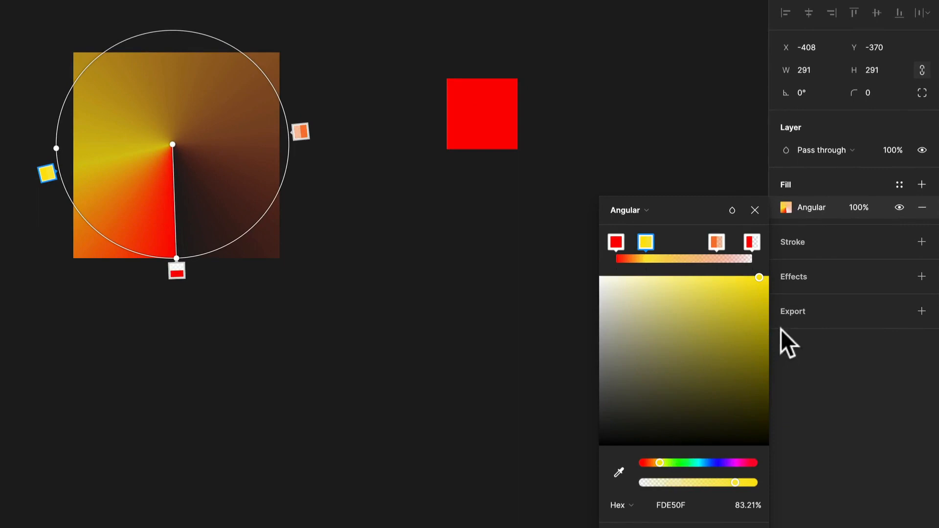
pyautogui.moveTo(759, 290); pyautogui.dragTo(703, 277)
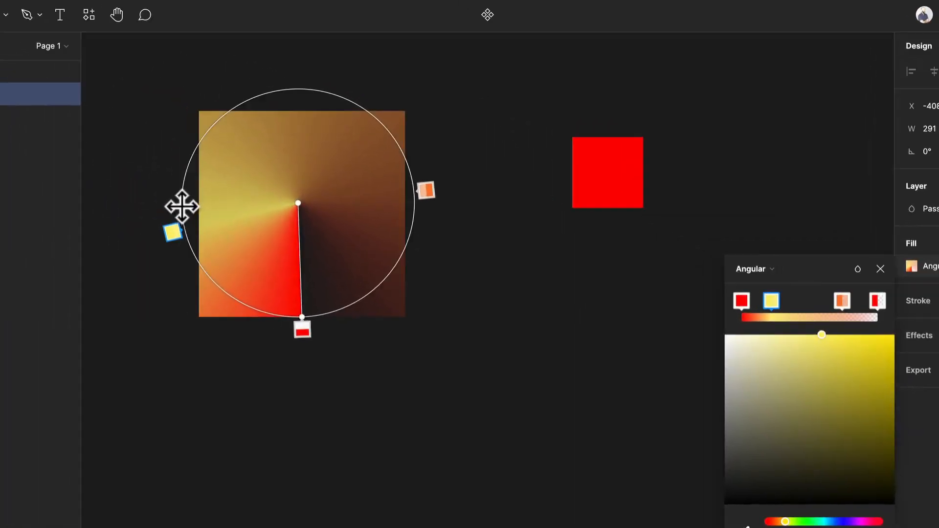
pyautogui.moveTo(182, 207); pyautogui.dragTo(208, 206)
pyautogui.moveTo(188, 238); pyautogui.dragTo(182, 282)
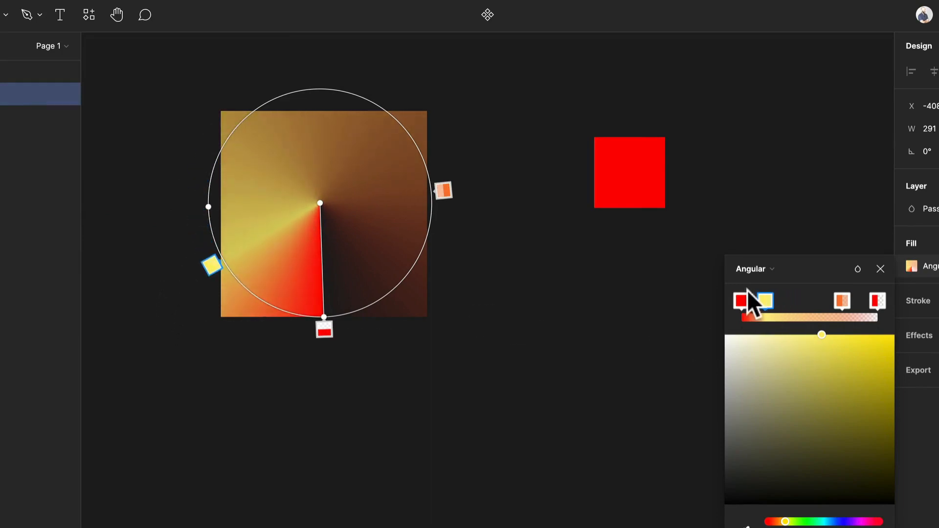
# Move the yellow stop to about one third along the angular gradient and set its color to FDE933 at 68% opacity.
pyautogui.moveTo(763, 302); pyautogui.dragTo(790, 294)
pyautogui.moveTo(818, 333); pyautogui.dragTo(820, 335)
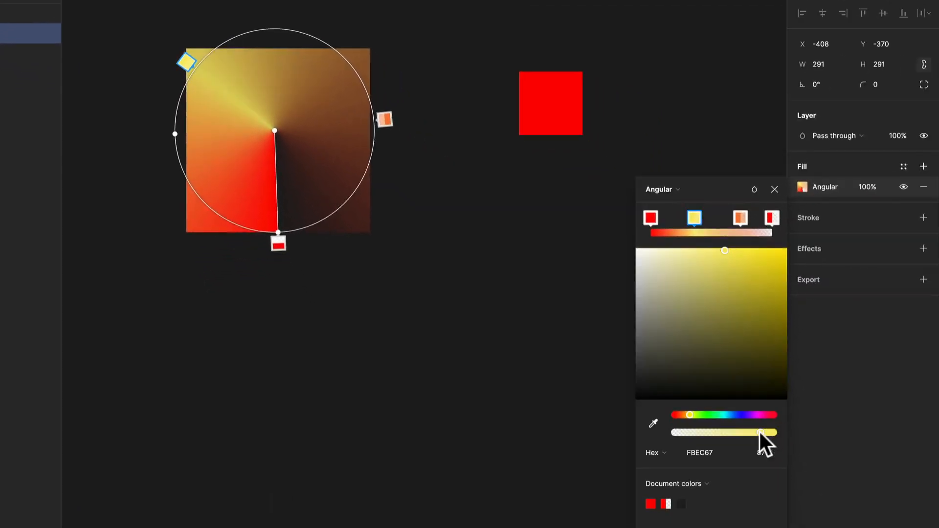
pyautogui.moveTo(759, 432)
pyautogui.mouseDown()
pyautogui.moveTo(708, 433)
pyautogui.moveTo(741, 433)
pyautogui.mouseUp()
pyautogui.click(744, 255)
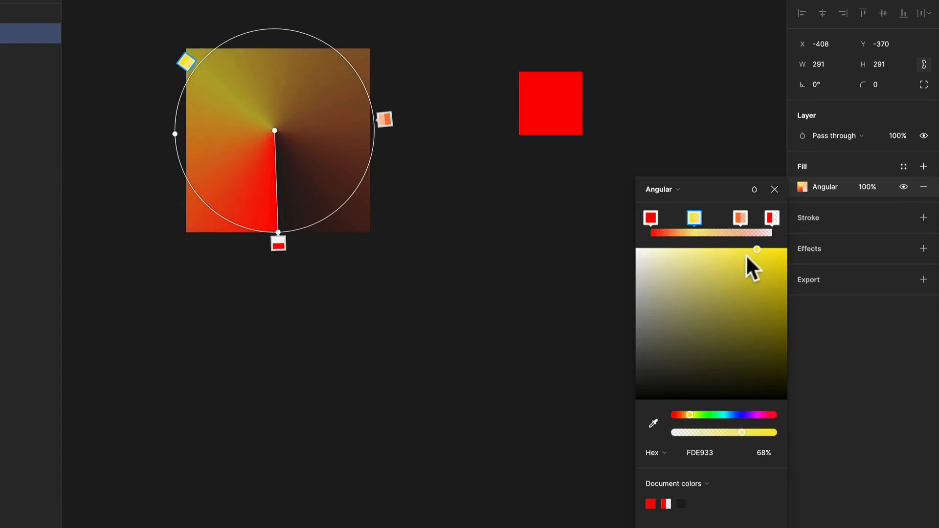
# Switch the large square's fill to a diamond gradient and tilt it slightly by moving its lower end handle sideways.
pyautogui.click(660, 189)
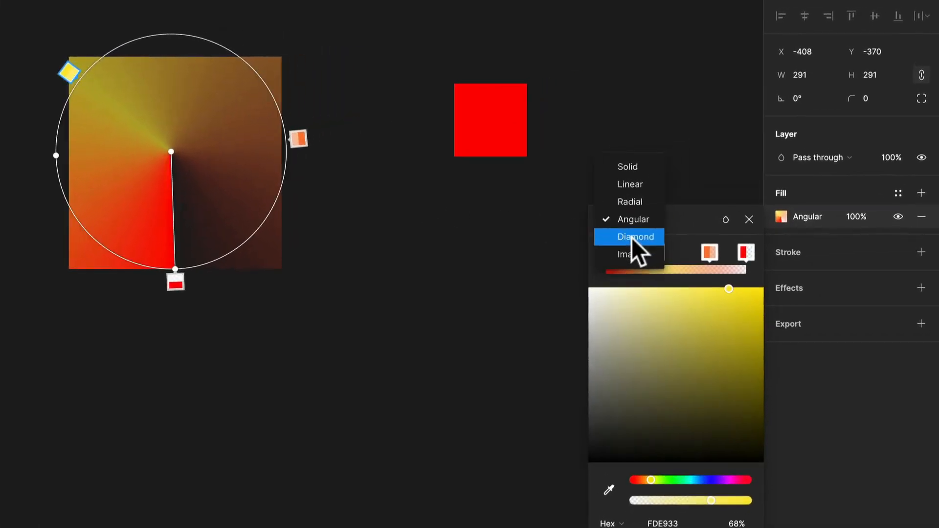
pyautogui.click(632, 238)
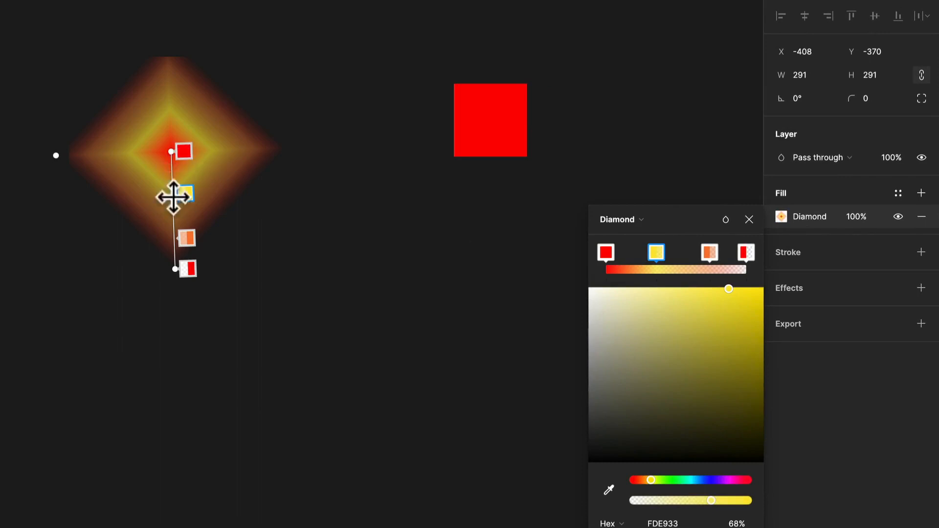
pyautogui.moveTo(176, 269); pyautogui.dragTo(248, 261)
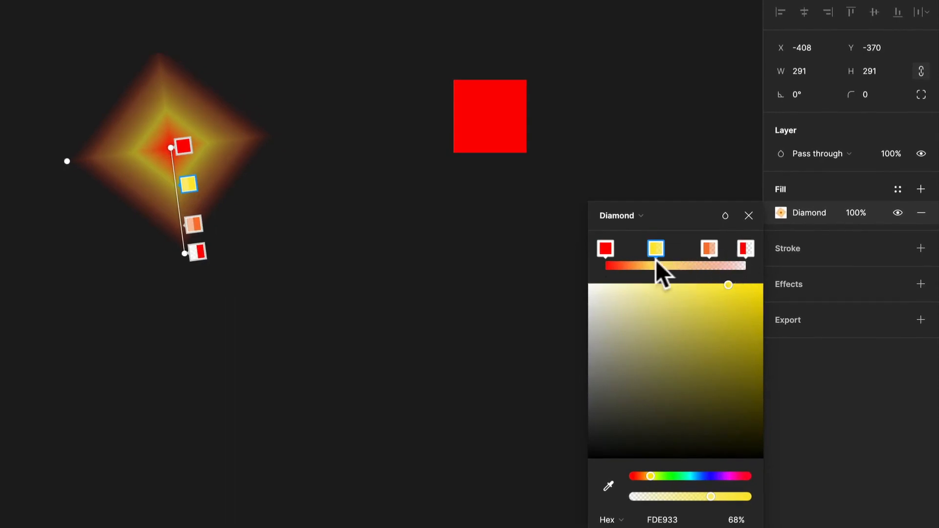
# Delete the yellow and orange stops from the diamond gradient, keeping only the two red end stops.
pyautogui.moveTo(658, 237)
pyautogui.mouseDown()
pyautogui.moveTo(705, 236)
pyautogui.moveTo(657, 251)
pyautogui.mouseUp()
pyautogui.press('Delete')
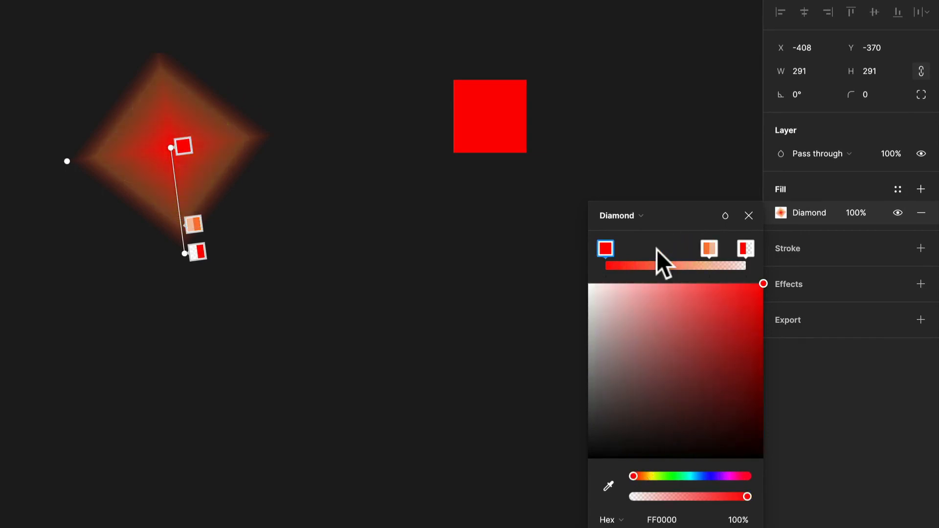
pyautogui.click(708, 250)
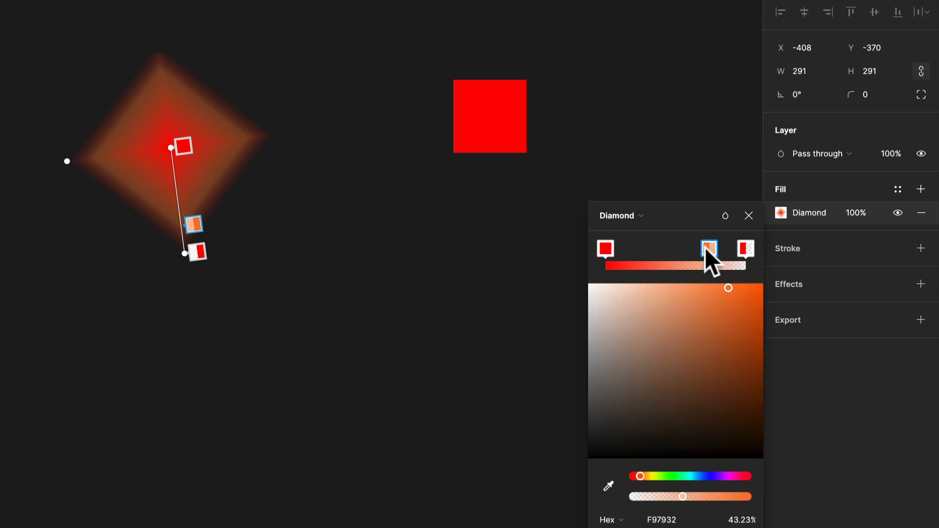
pyautogui.press('Delete')
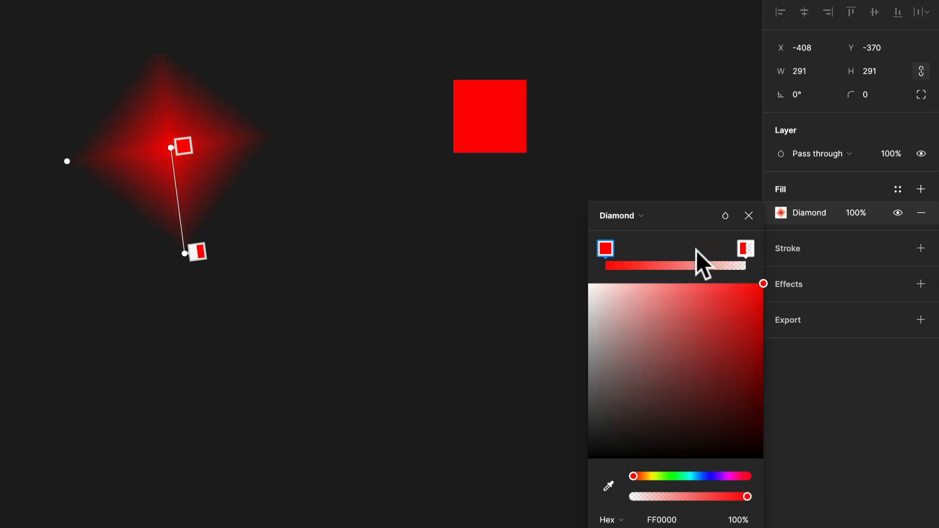
# Switch the large square's fill to Image and fill it with a purple and blue abstract photo from the Unsplash plugin.
pyautogui.click(648, 220)
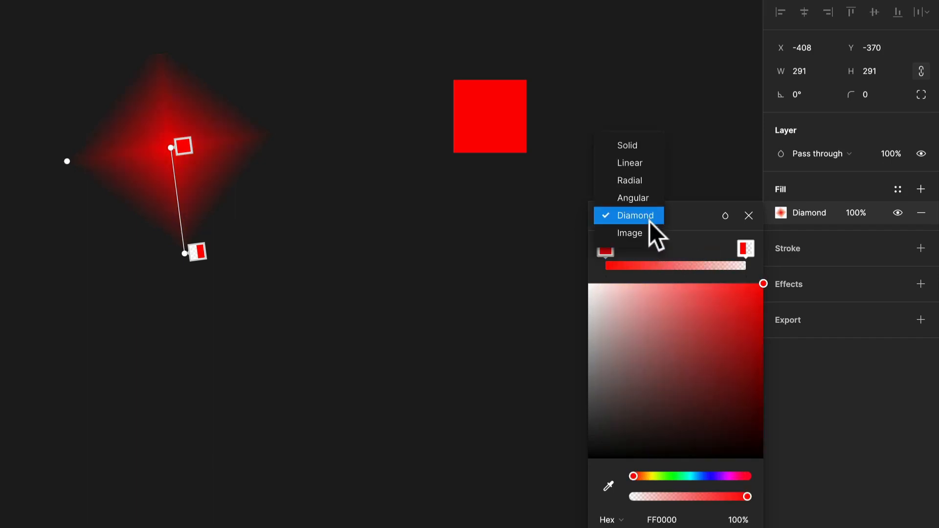
pyautogui.click(649, 233)
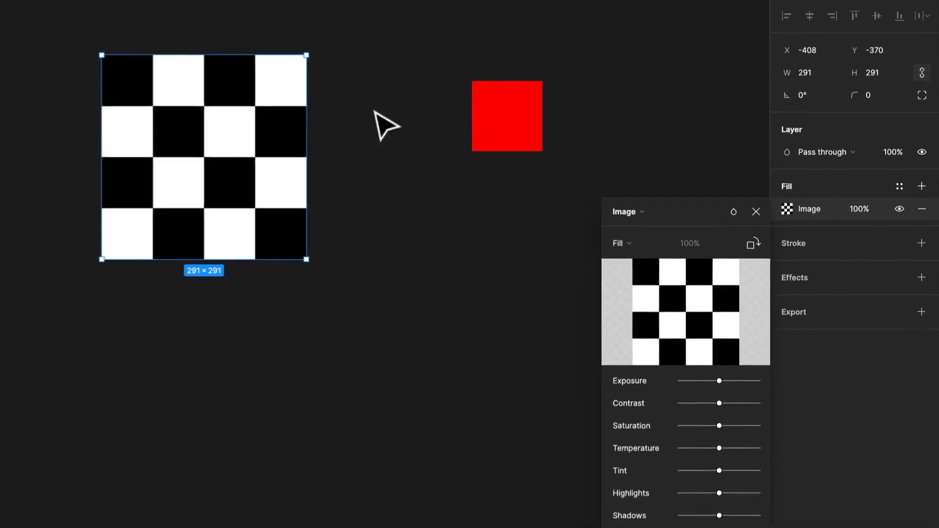
pyautogui.rightClick(354, 107)
pyautogui.moveTo(453, 218)
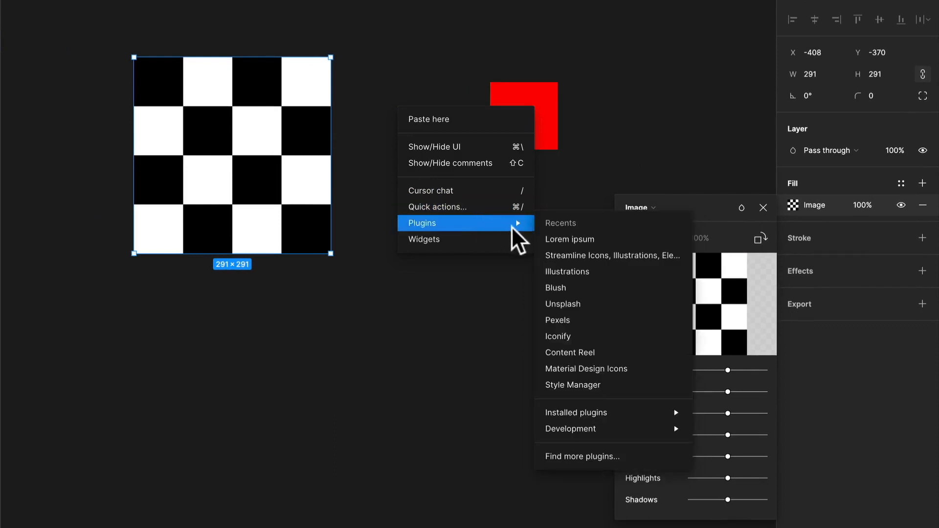
pyautogui.click(587, 303)
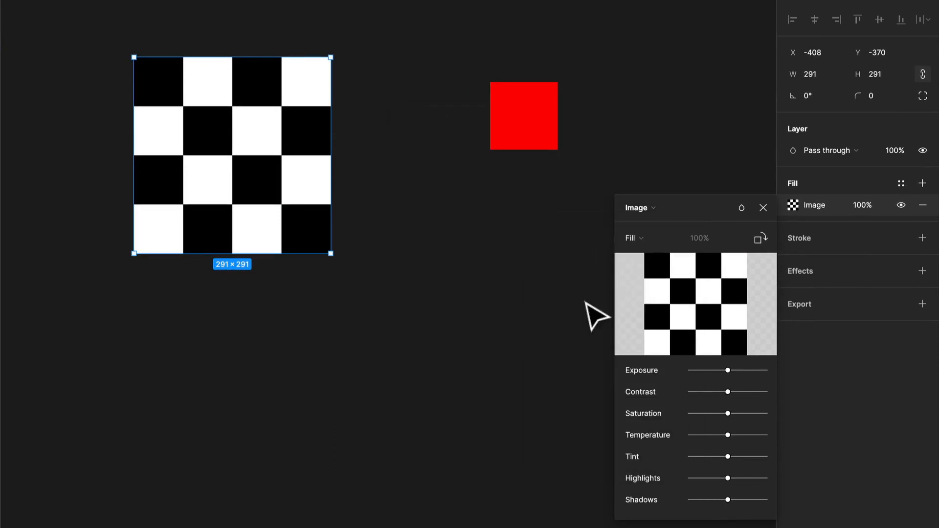
pyautogui.press('Escape')
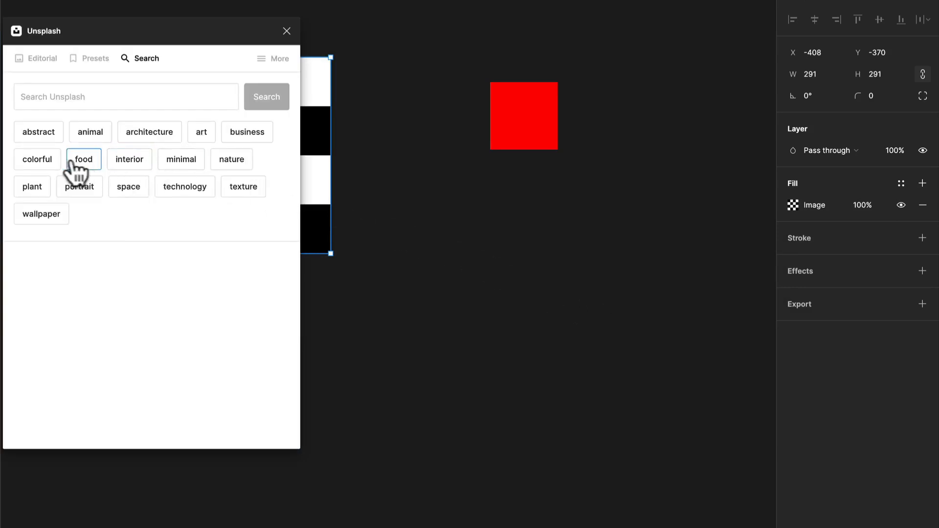
pyautogui.click(49, 136)
pyautogui.click(57, 184)
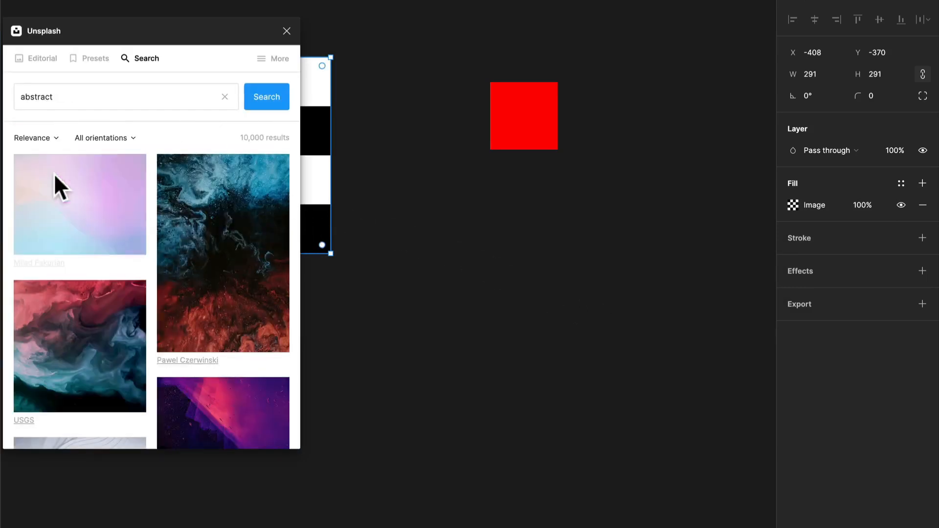
pyautogui.click(286, 31)
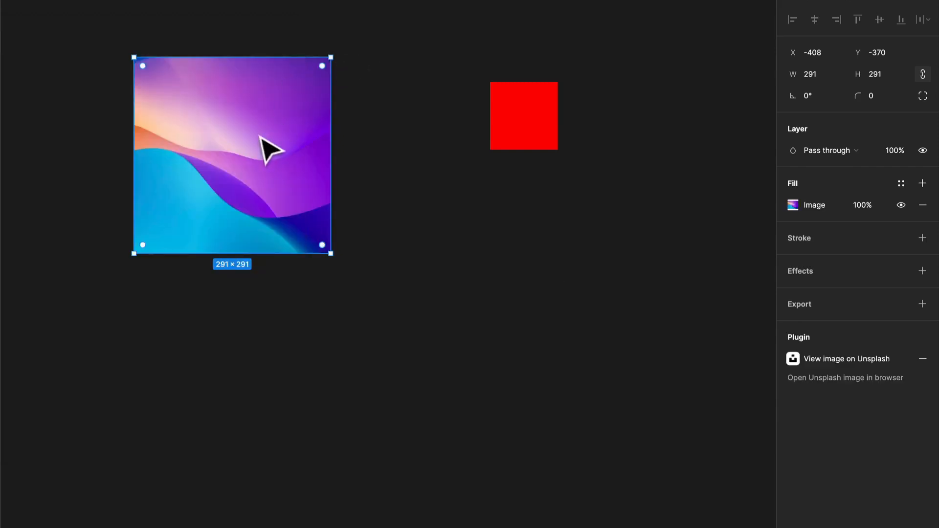
# Add a solid FF0000 fill at 42% opacity above the large square's image fill.
pyautogui.click(915, 180)
pyautogui.click(789, 205)
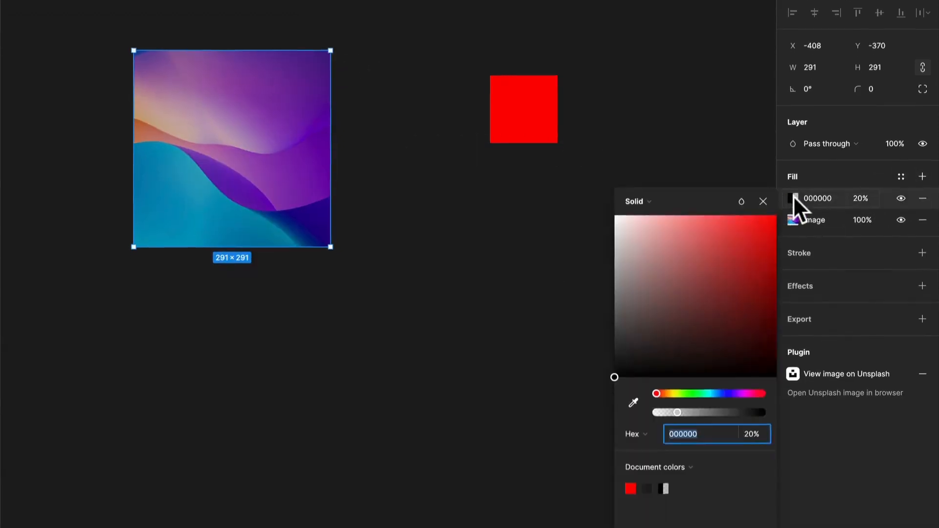
pyautogui.moveTo(717, 278); pyautogui.dragTo(793, 230)
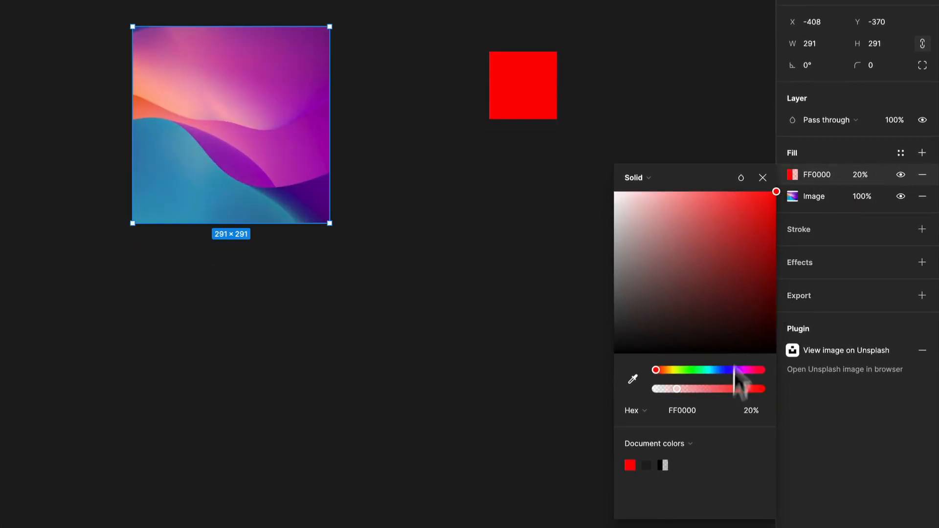
pyautogui.moveTo(678, 388); pyautogui.dragTo(701, 388)
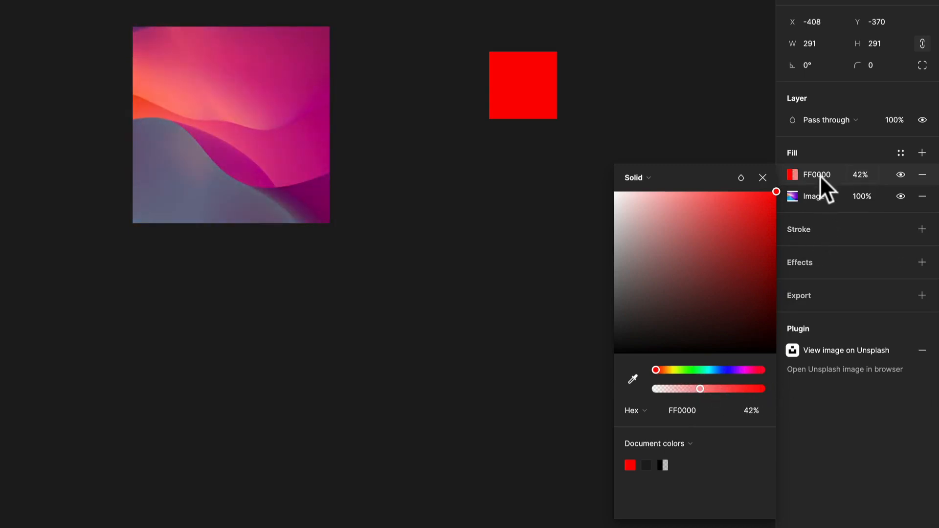
pyautogui.click(658, 177)
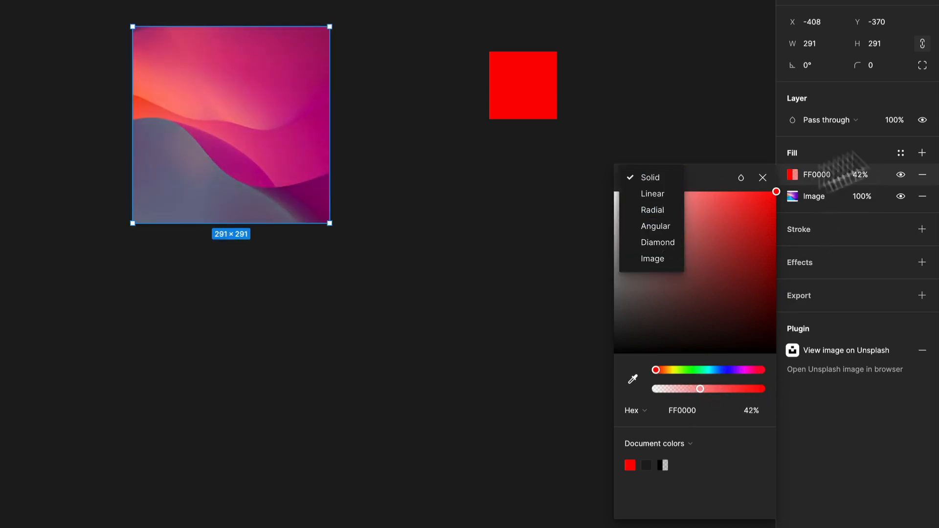
pyautogui.click(836, 165)
# Set the scaling mode of the large square's image fill to Fit.
pyautogui.click(792, 196)
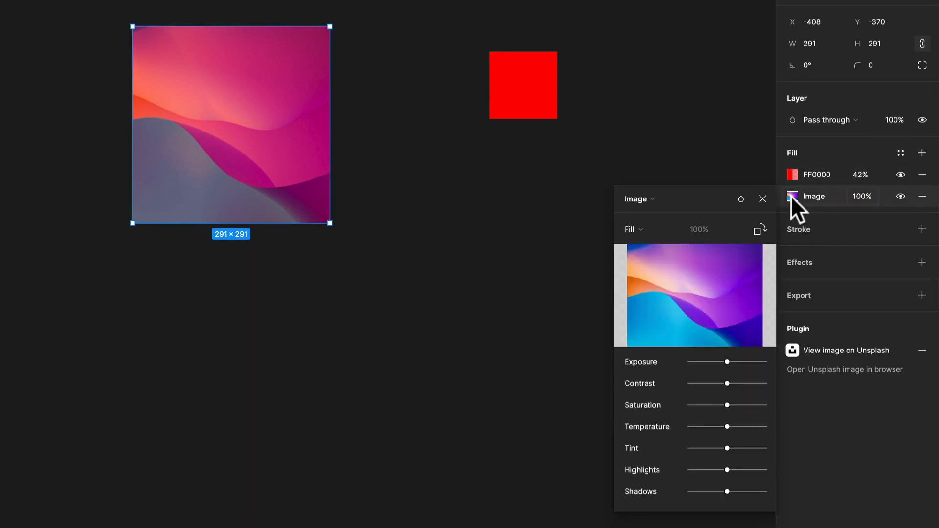
pyautogui.click(647, 229)
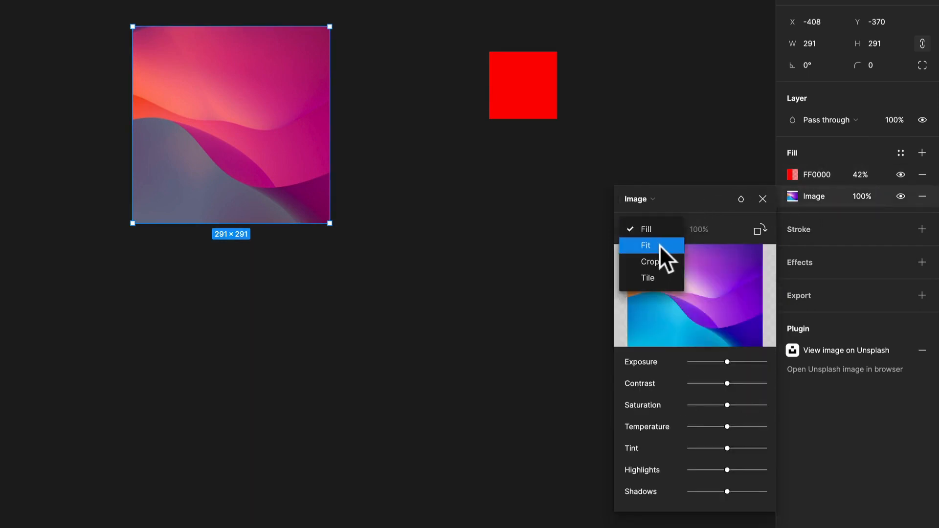
pyautogui.click(659, 245)
# Switch the image fill to Crop, crop the square to 149 × 184 from its upper-right corner, and deselect it.
pyautogui.click(656, 228)
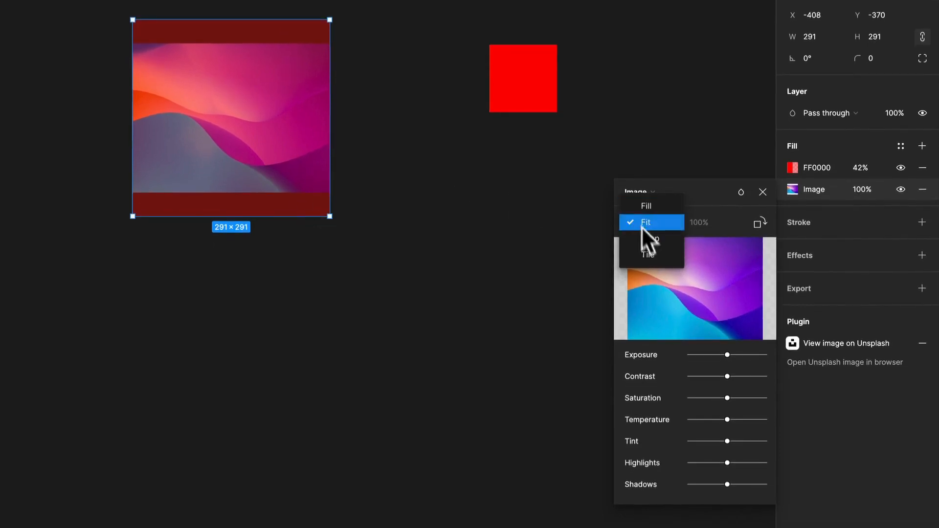
pyautogui.click(635, 238)
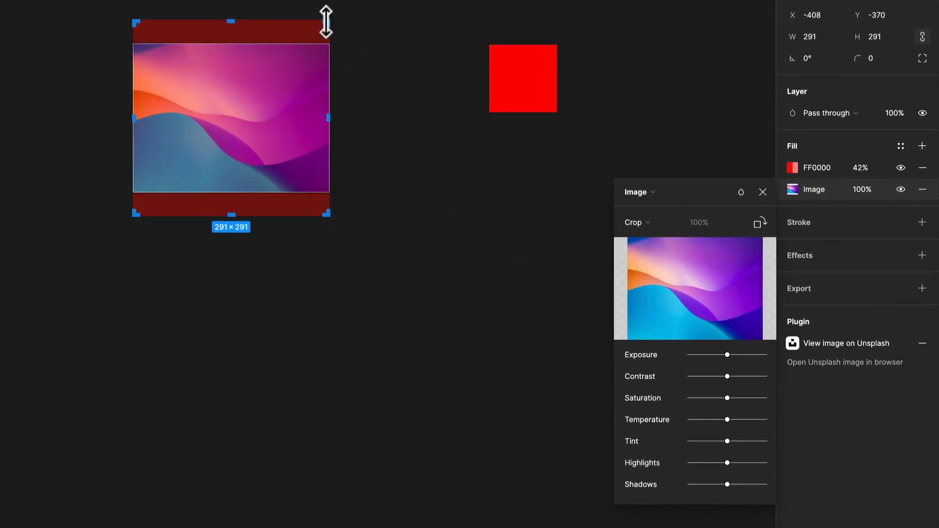
pyautogui.moveTo(329, 20); pyautogui.dragTo(232, 93)
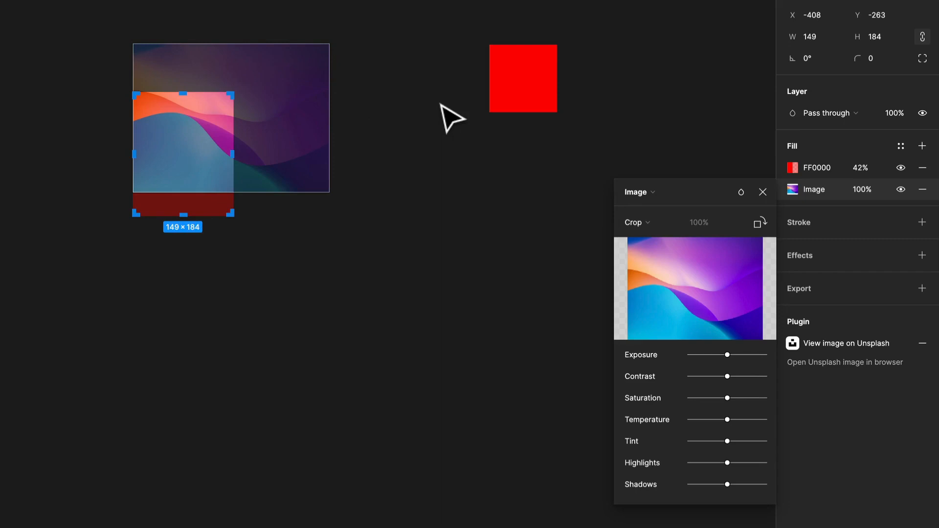
pyautogui.press('Return')
pyautogui.click(439, 104)
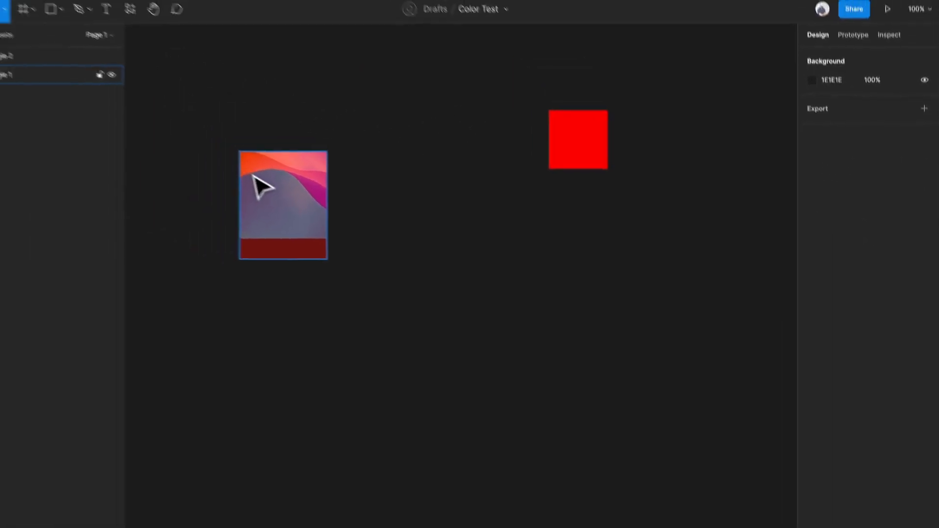
# Move the cropped rectangle to about X -278, Y -352 and set its image fill to Tile.
pyautogui.moveTo(252, 174); pyautogui.dragTo(329, 121)
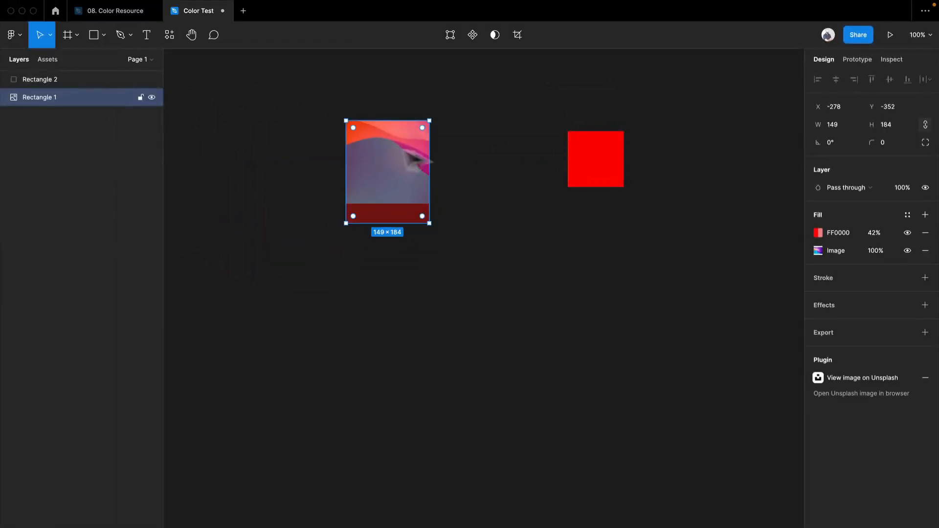
pyautogui.doubleClick(391, 136)
pyautogui.moveTo(420, 156); pyautogui.dragTo(378, 176)
pyautogui.click(692, 274)
pyautogui.click(700, 290)
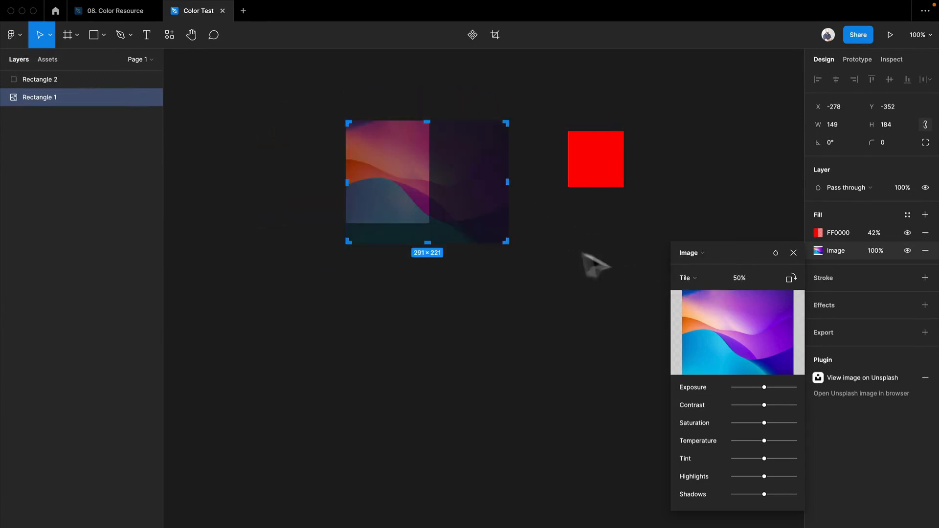
pyautogui.press('Escape')
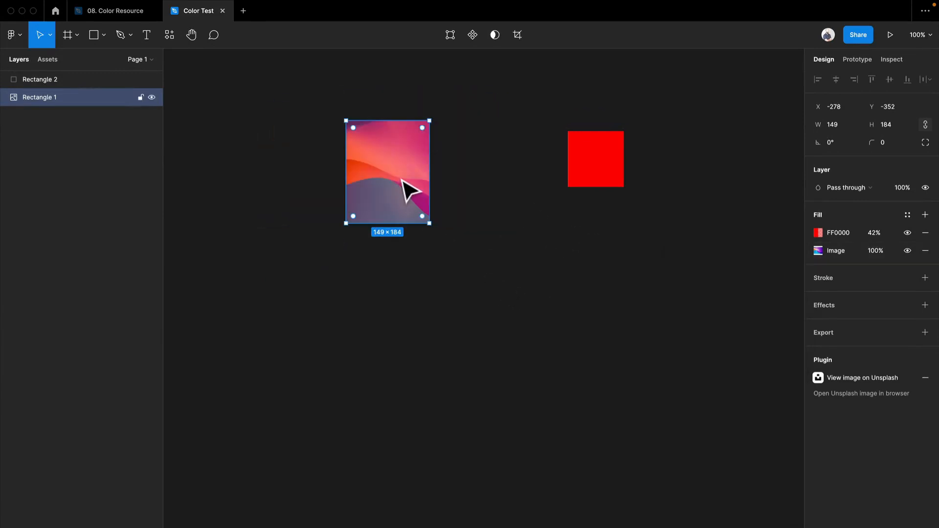